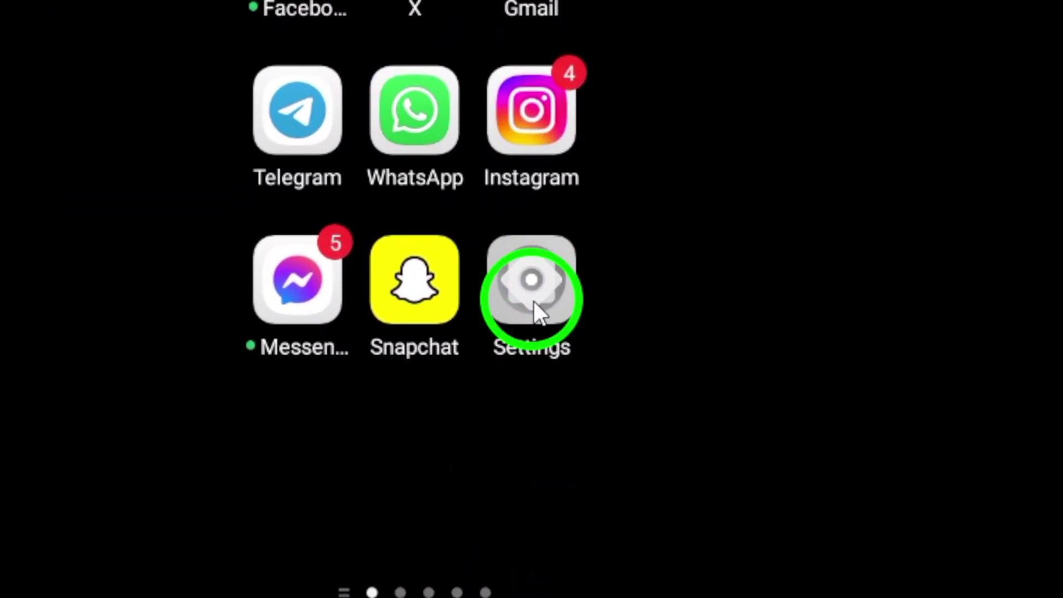
# Find Gmail under App management's installed apps by searching 'gmail', and open its app info
pyautogui.click(536, 302)
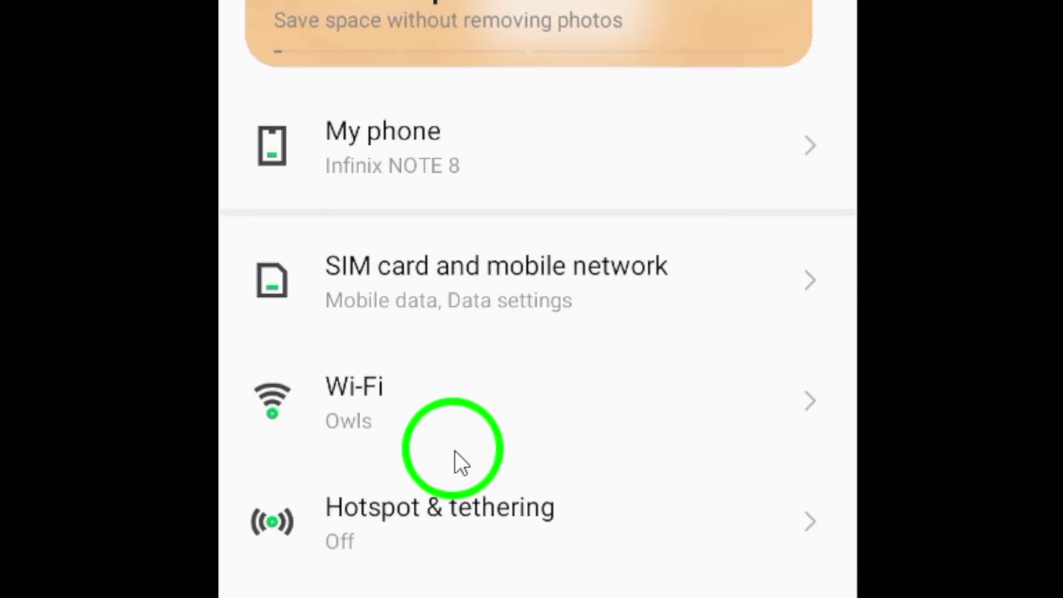
pyautogui.scroll(-10, 454, 450)
pyautogui.click(515, 424)
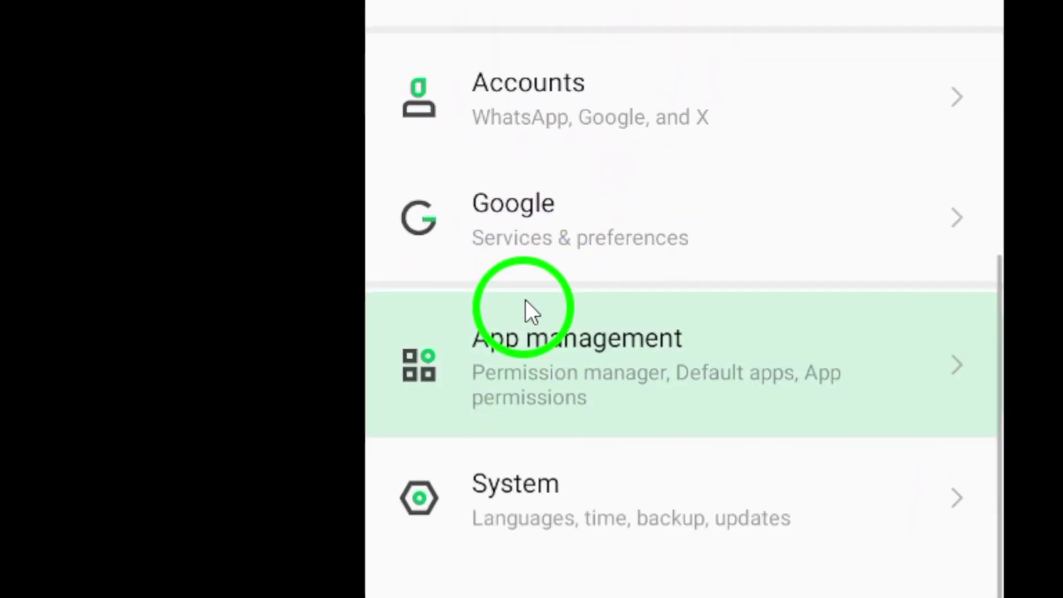
pyautogui.click(527, 249)
pyautogui.click(554, 228)
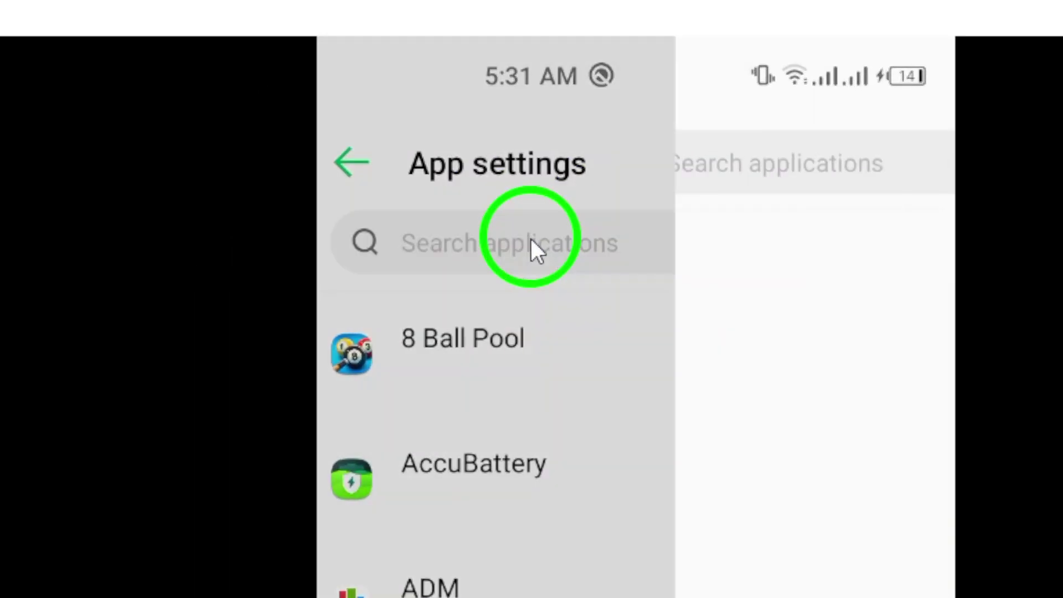
pyautogui.write('gma')
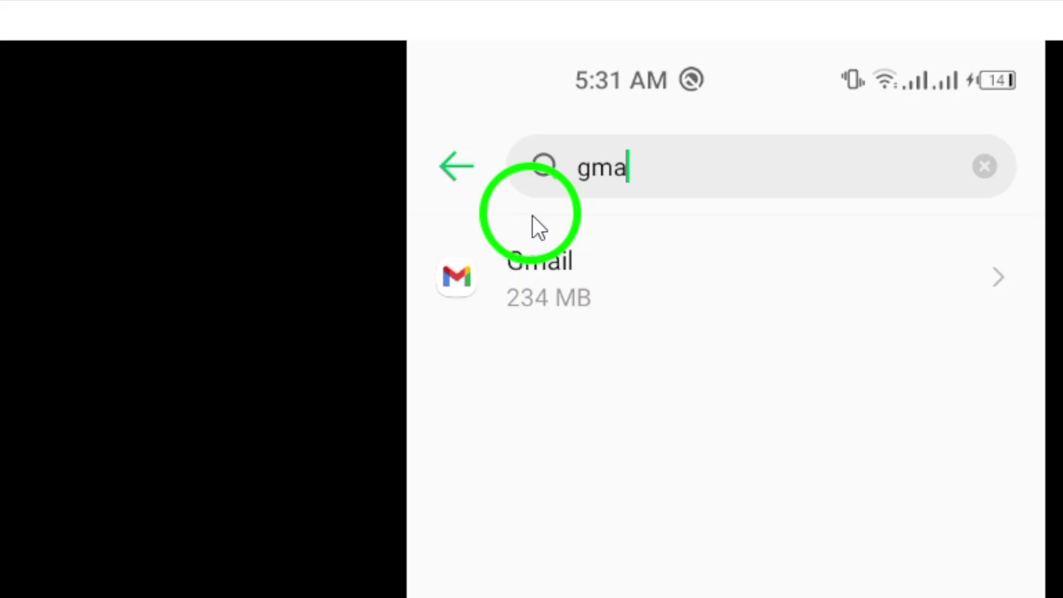
pyautogui.write('il')
pyautogui.click(526, 319)
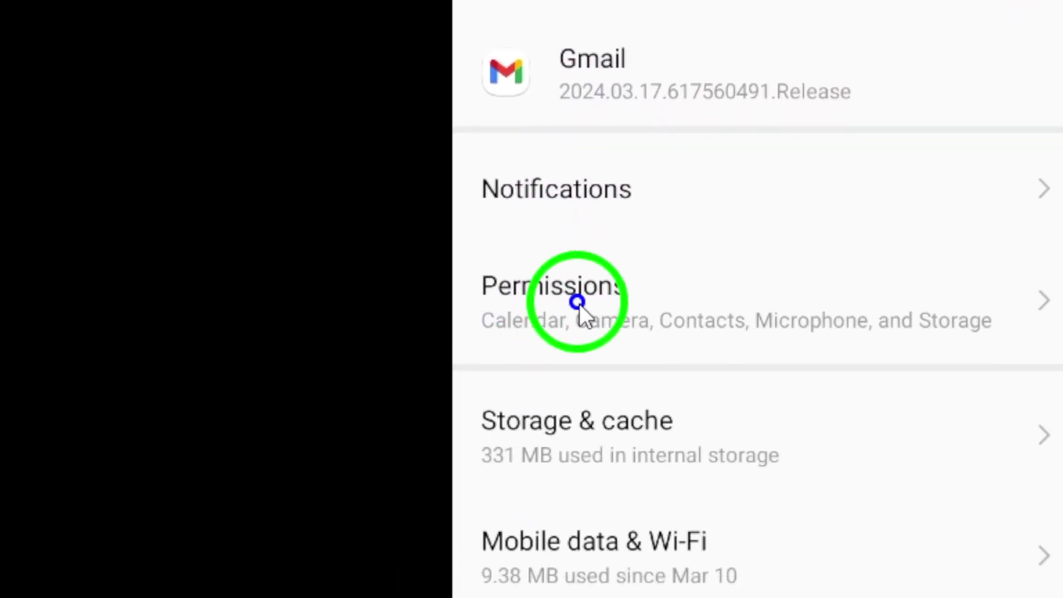
# Set Gmail's Microphone permission to Allow
pyautogui.click(578, 303)
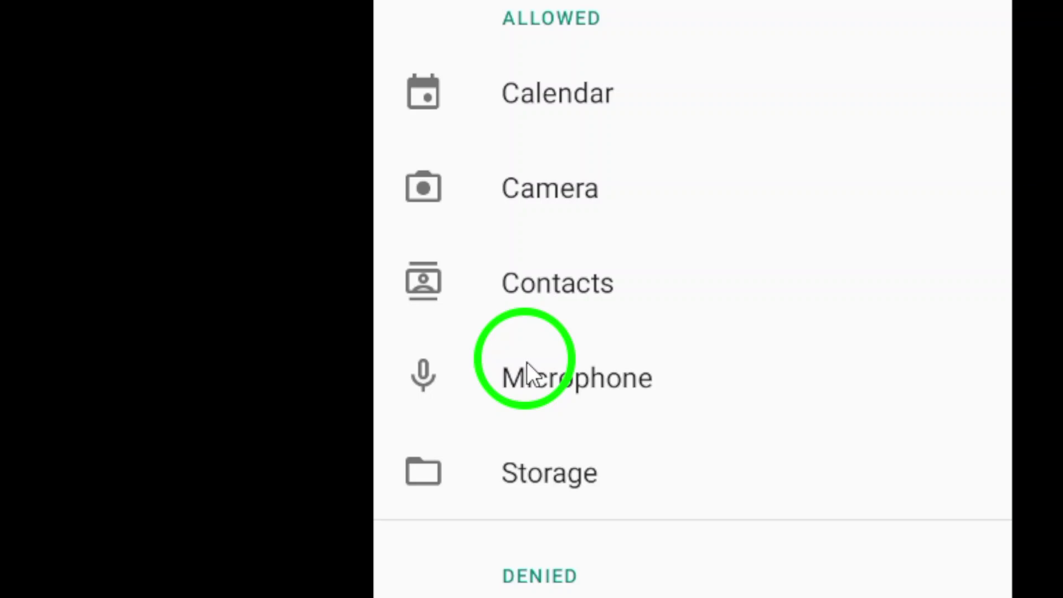
pyautogui.click(542, 303)
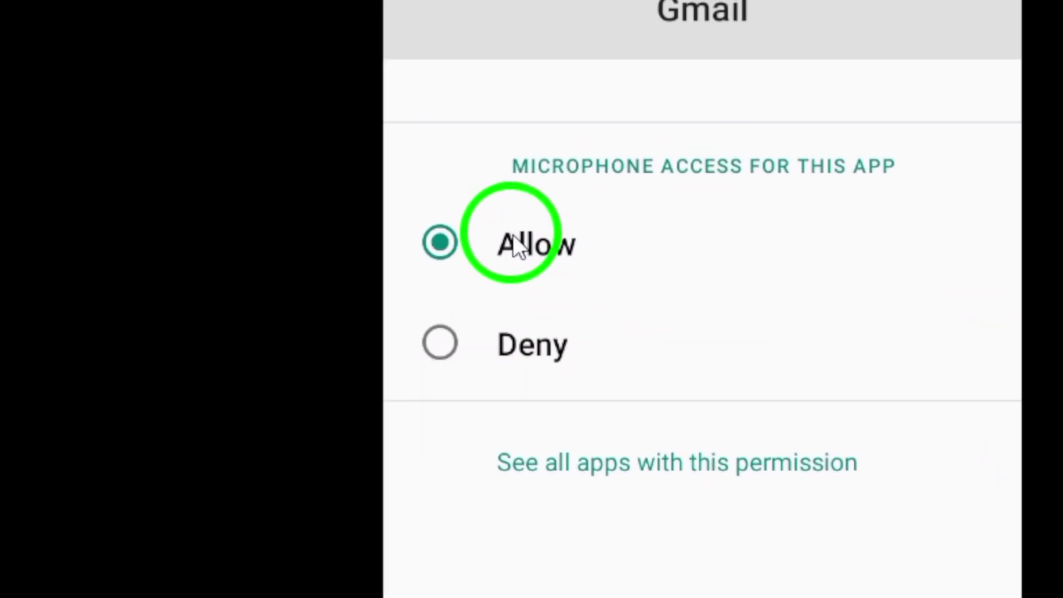
pyautogui.click(524, 276)
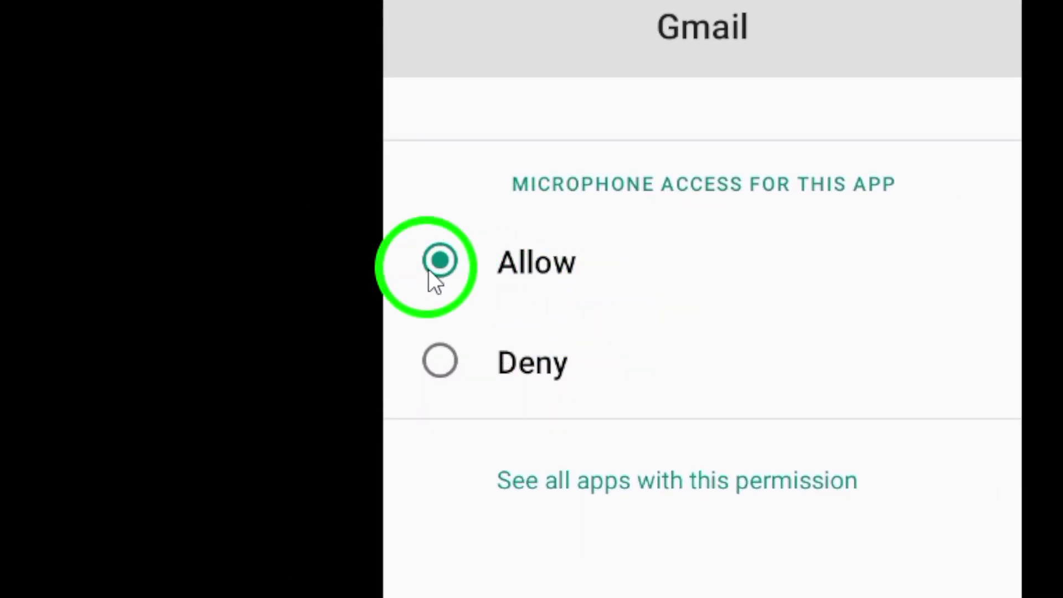
pyautogui.click(544, 264)
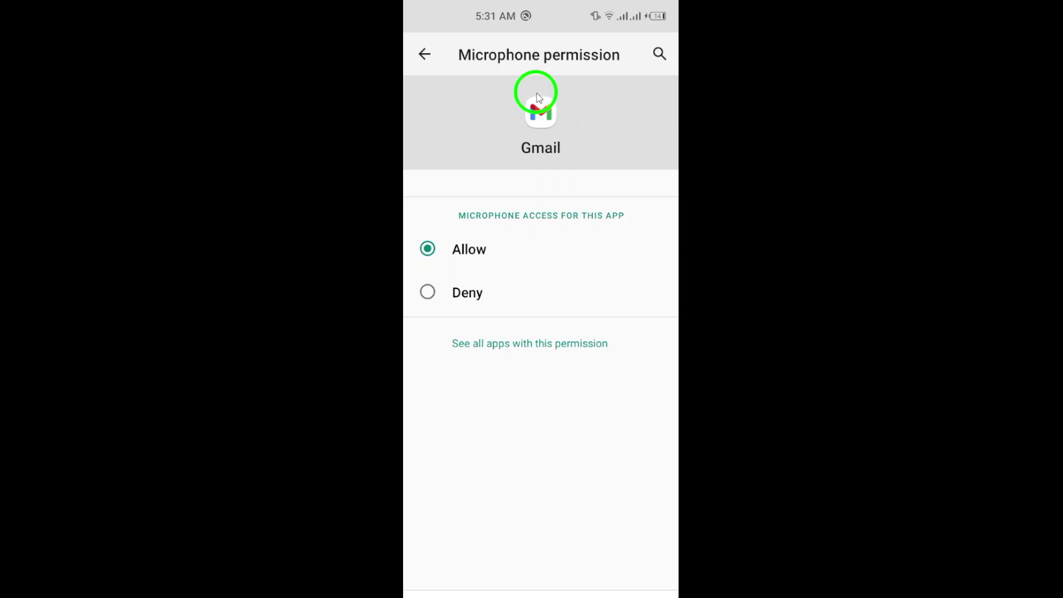
# Screenshot the permission page from quick settings, then clear all recent apps
pyautogui.moveTo(536, 51); pyautogui.dragTo(537, 415)
pyautogui.click(624, 284)
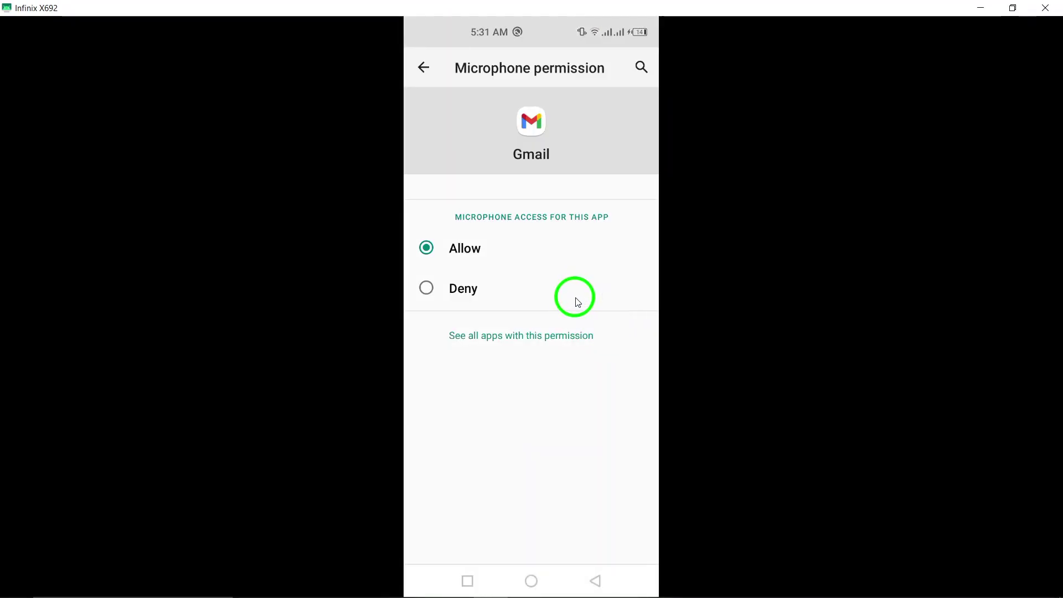
pyautogui.click(524, 562)
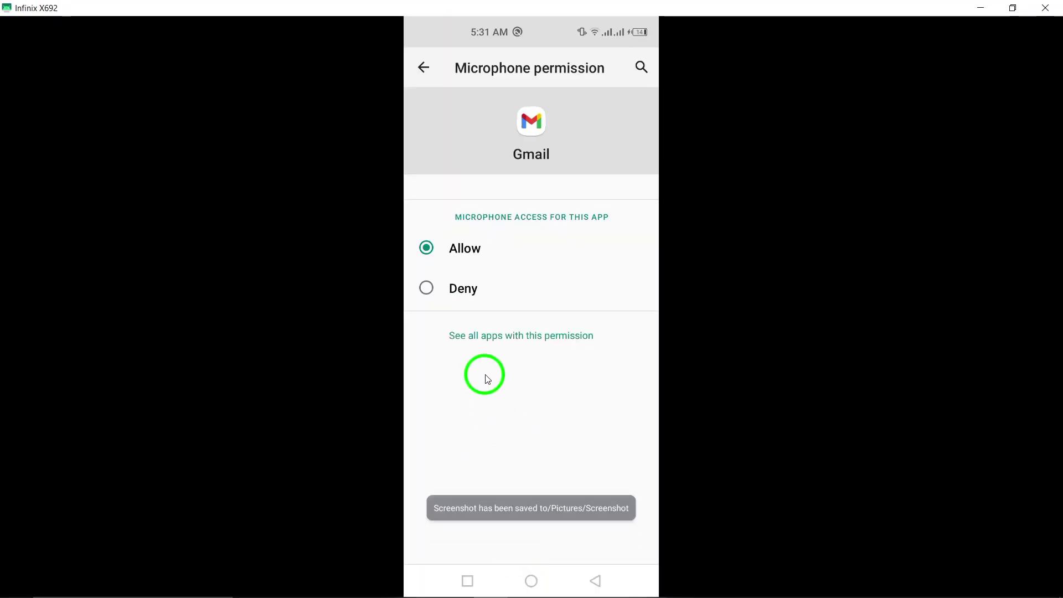
pyautogui.click(474, 579)
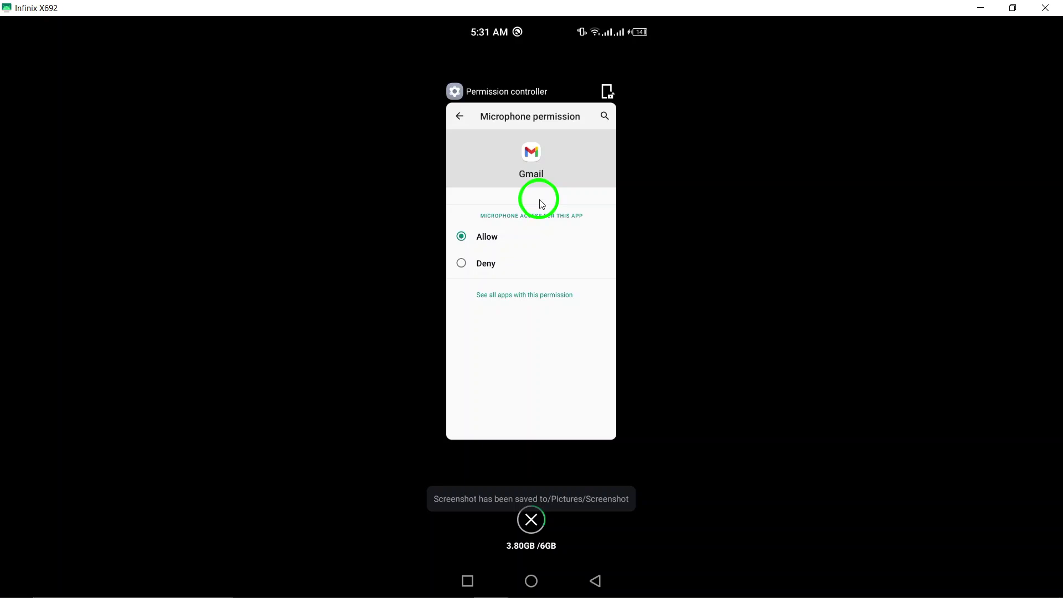
pyautogui.click(530, 518)
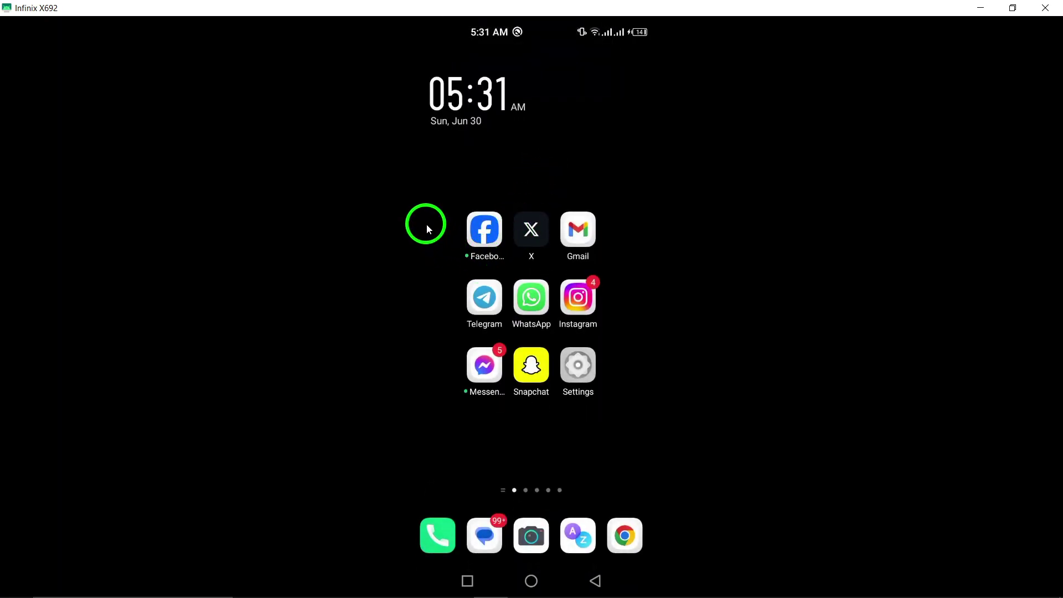